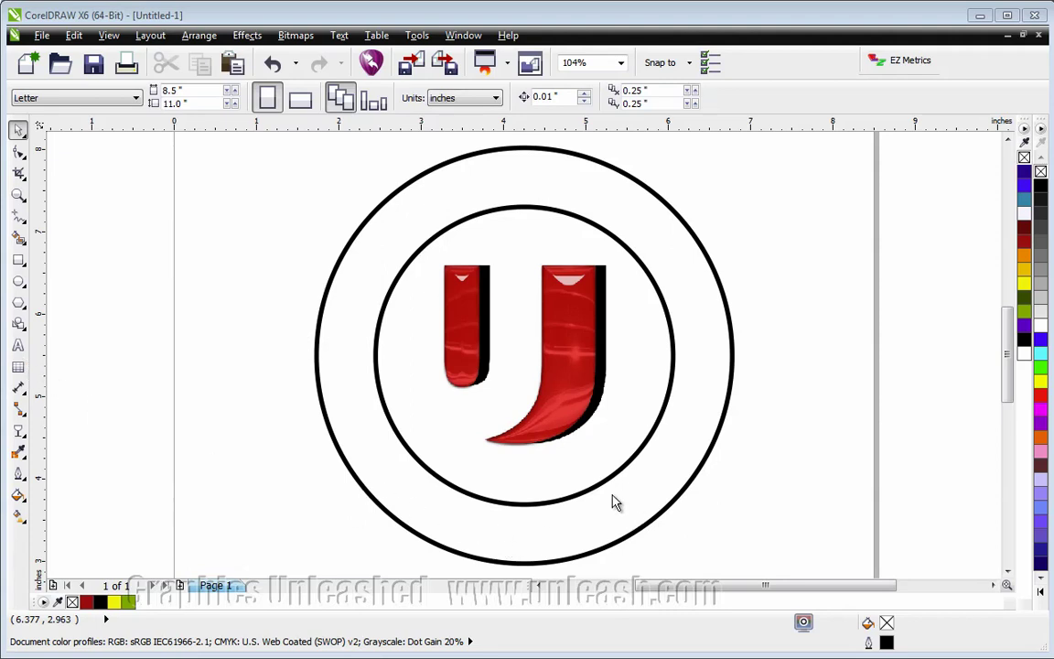
Step: Type UNLEASHED as artistic text to the left of the rings
click(17, 348)
click(122, 428)
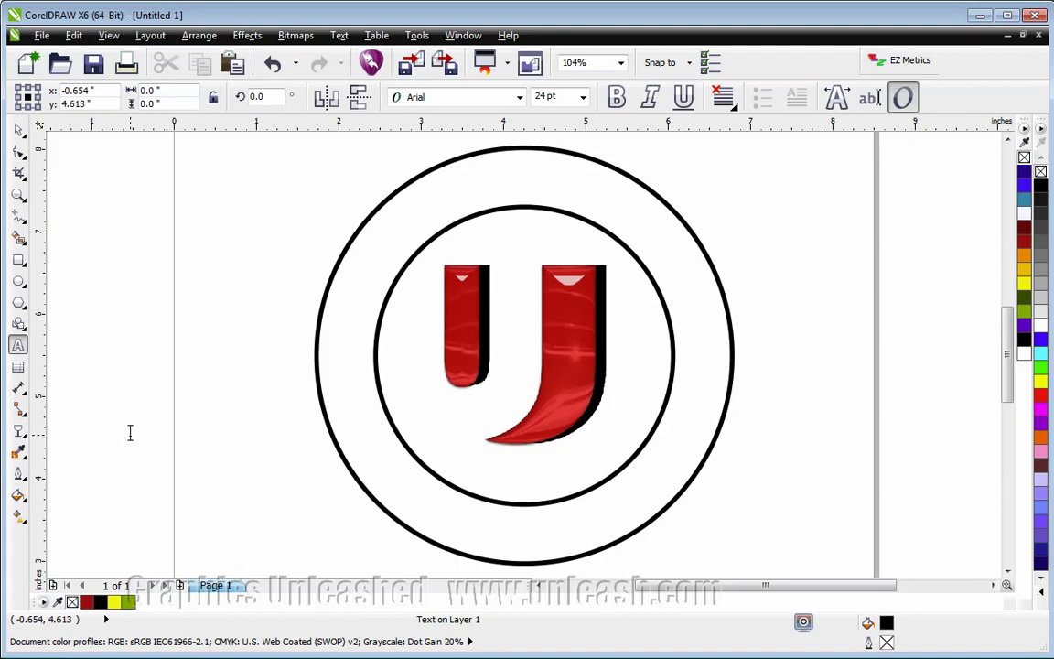
text(UNLEASHED)
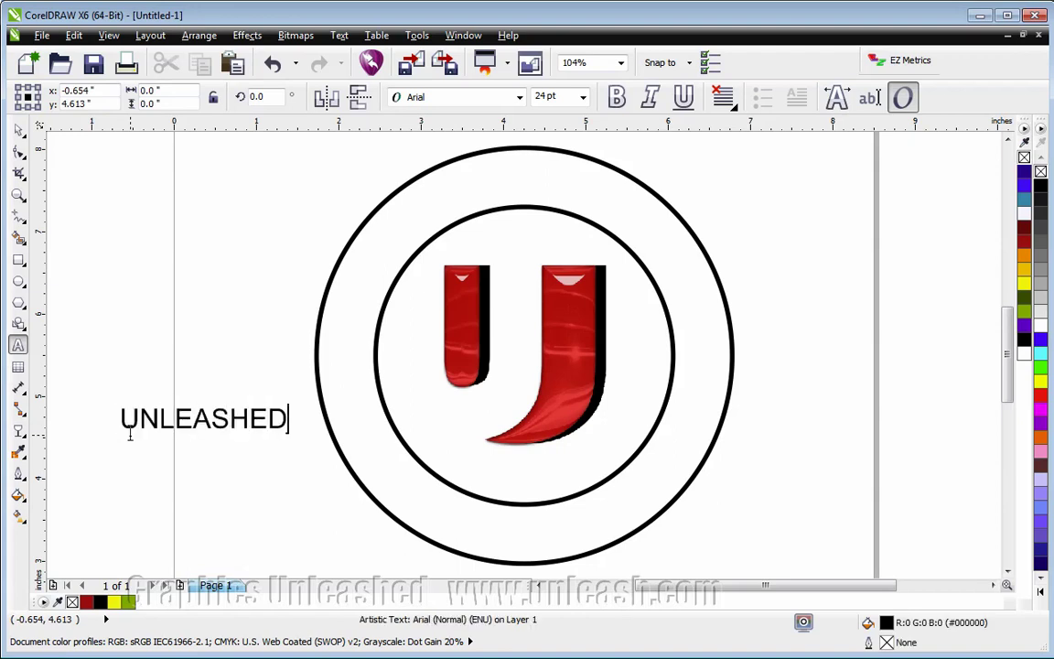
click(19, 129)
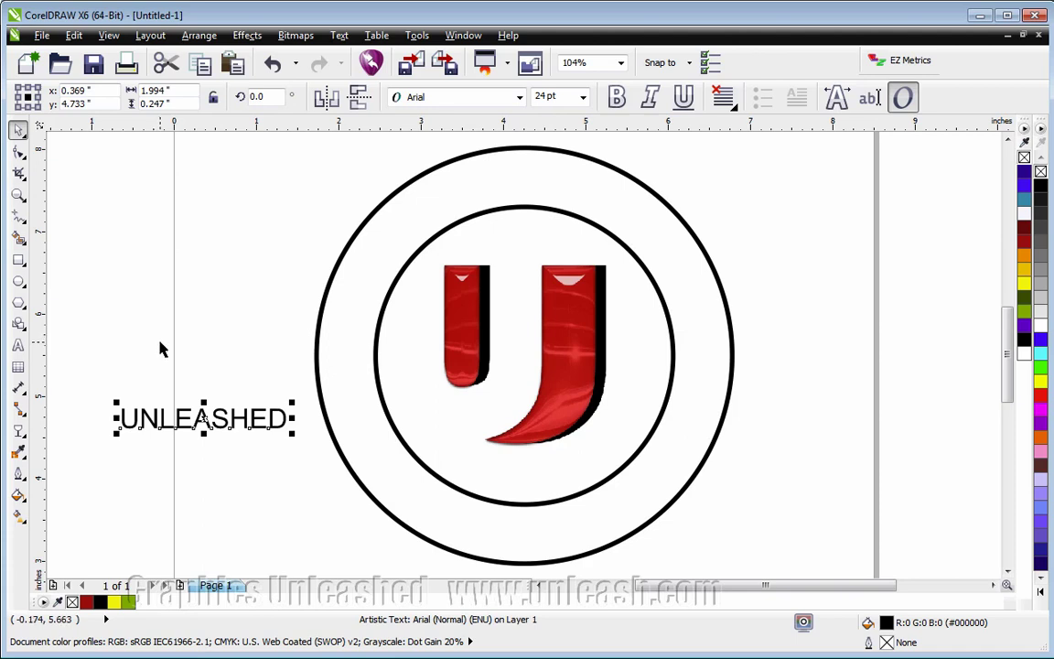
Step: Set UNLEASHED in Frutiger LT Std 95 UltraBlack at 36 pt
click(520, 98)
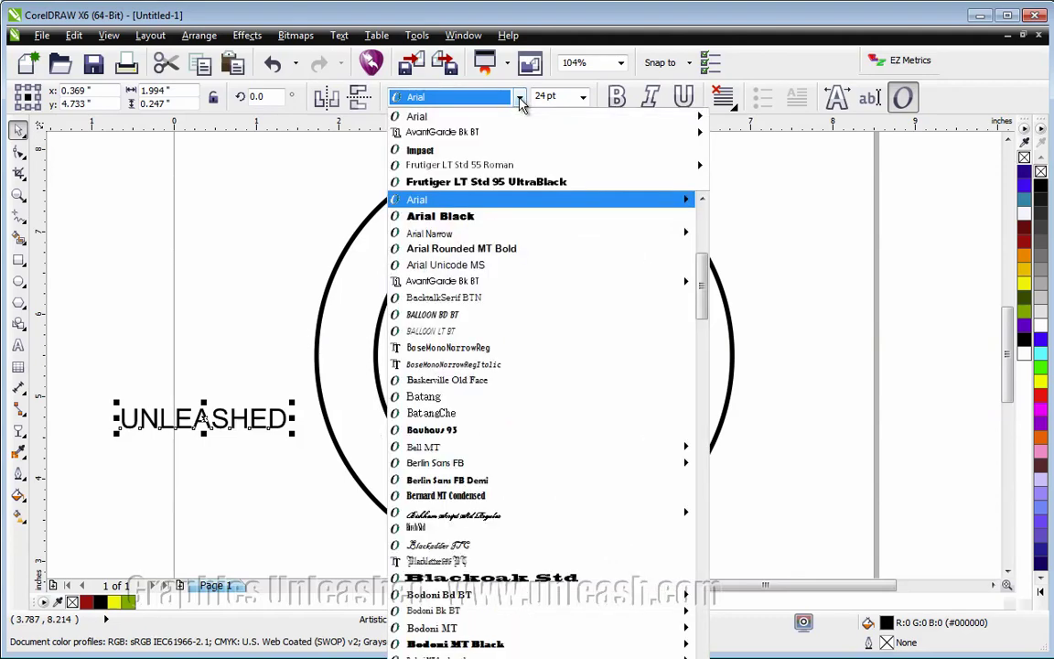
click(549, 187)
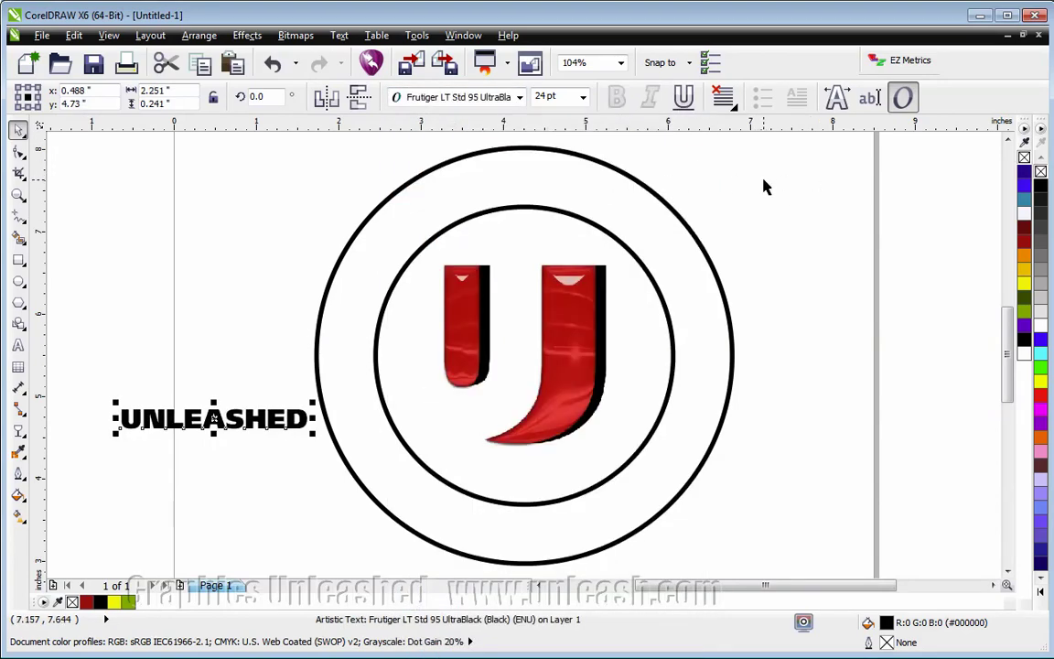
click(542, 97)
triple_click(542, 97)
text(36)
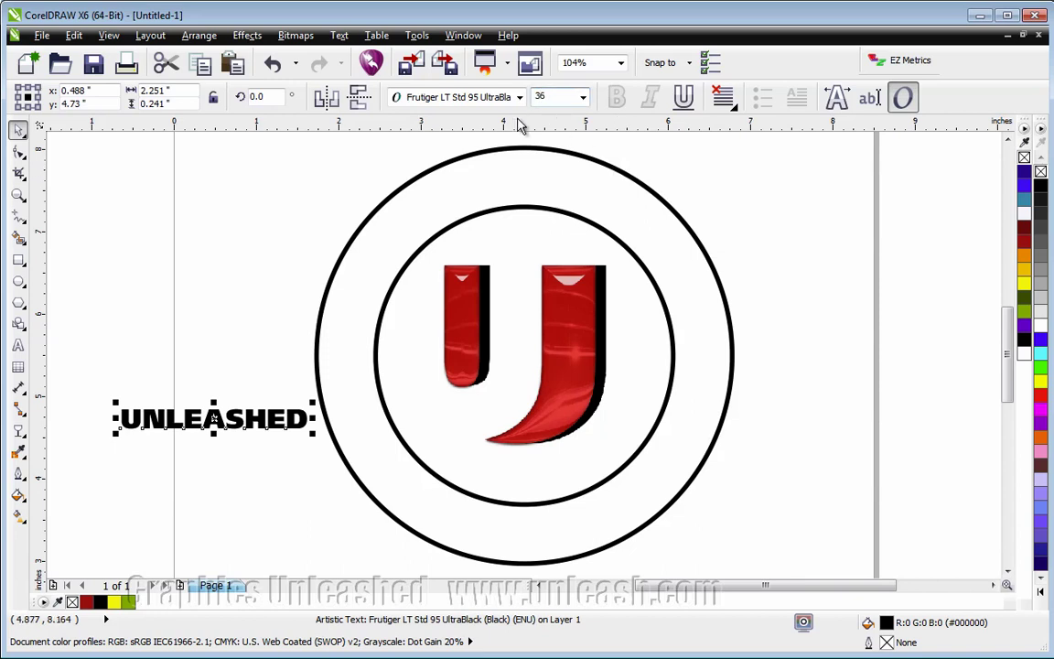
key(Return)
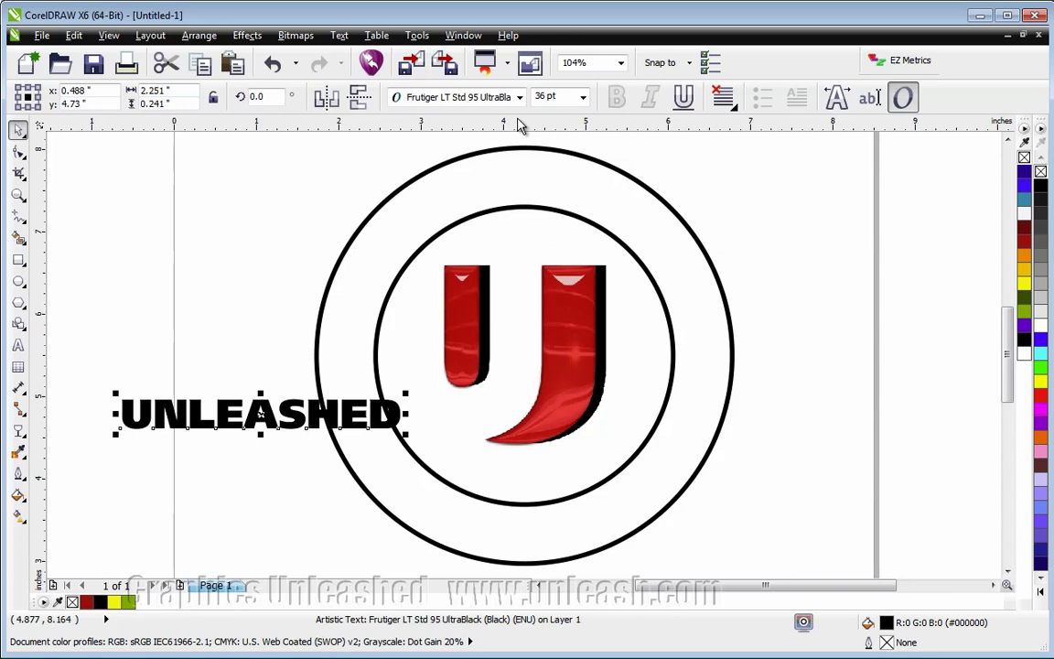
Step: Fit UNLEASHED to the inner circle's path and drag it to the ring's bottom
shift+click(523, 504)
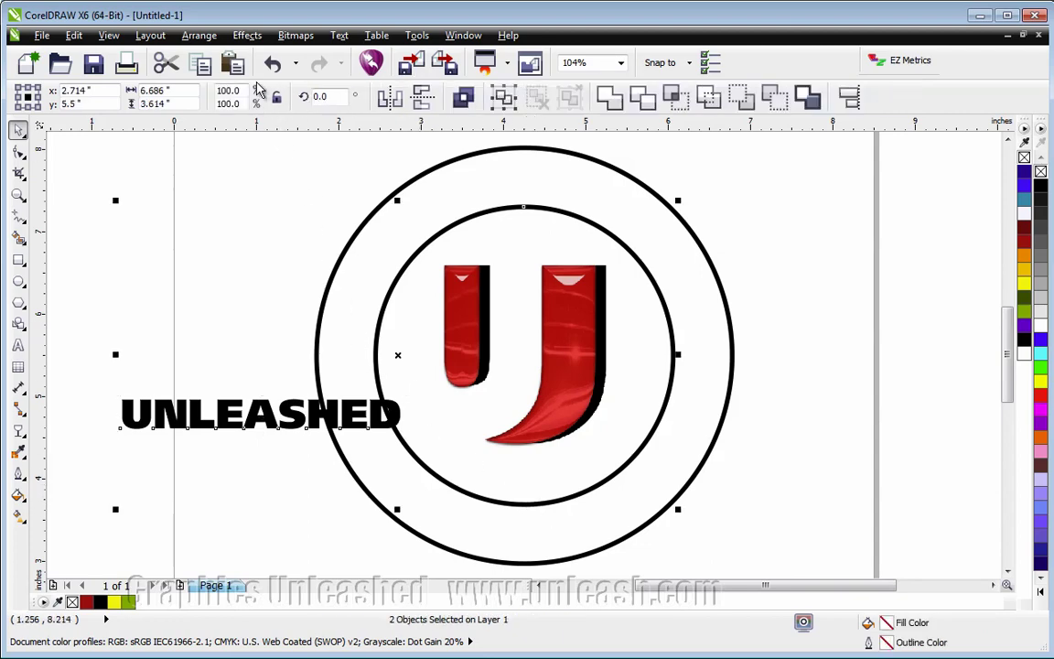
click(338, 35)
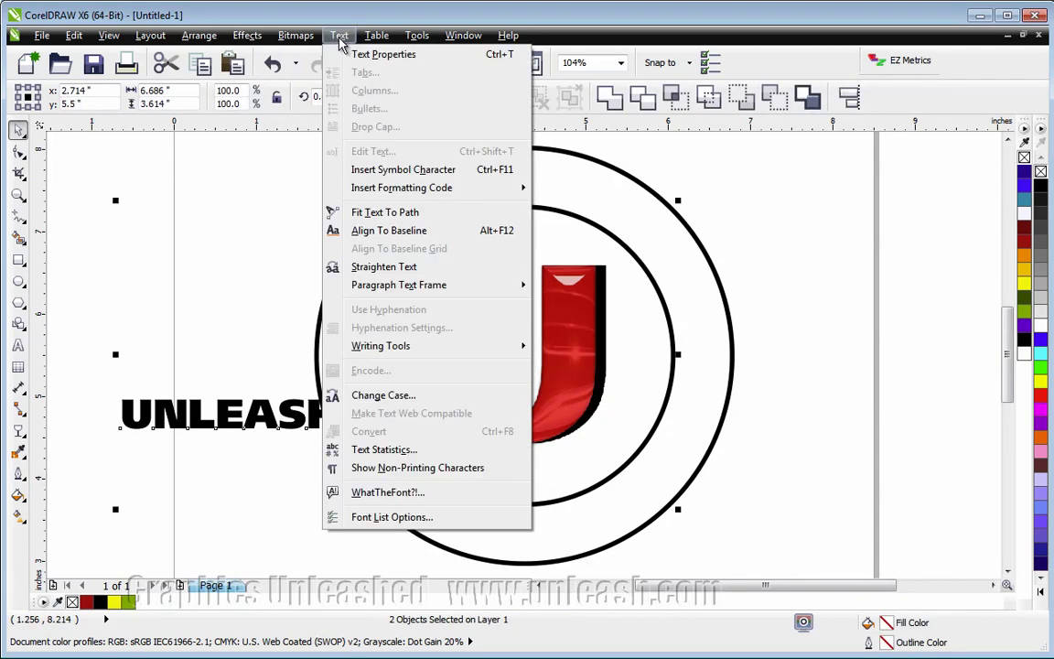
click(389, 214)
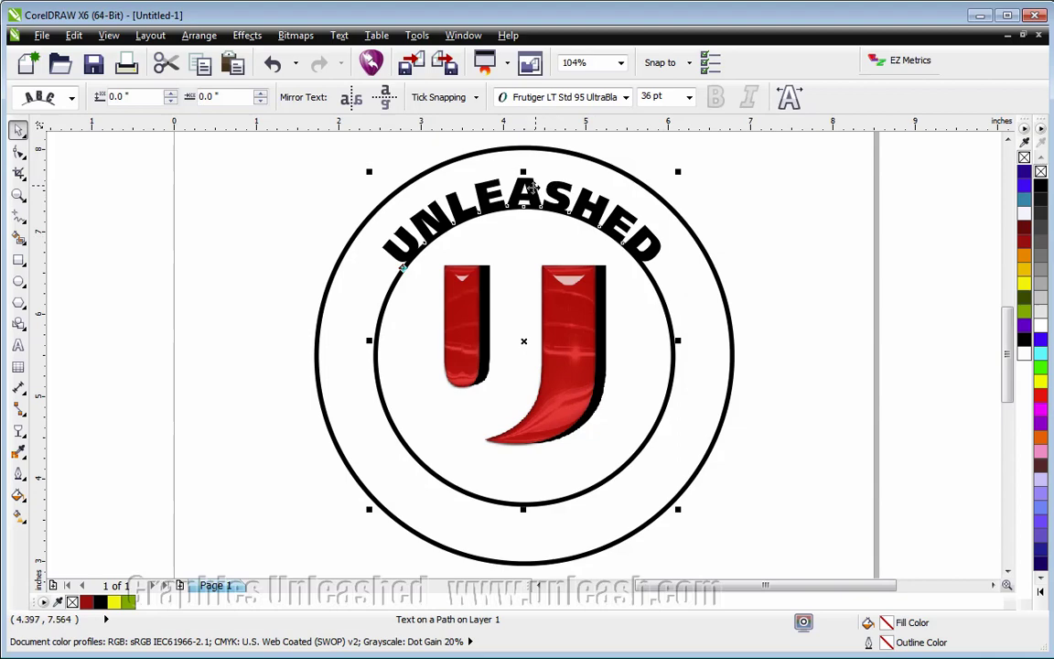
click(524, 189)
drag(524, 189, 523, 532)
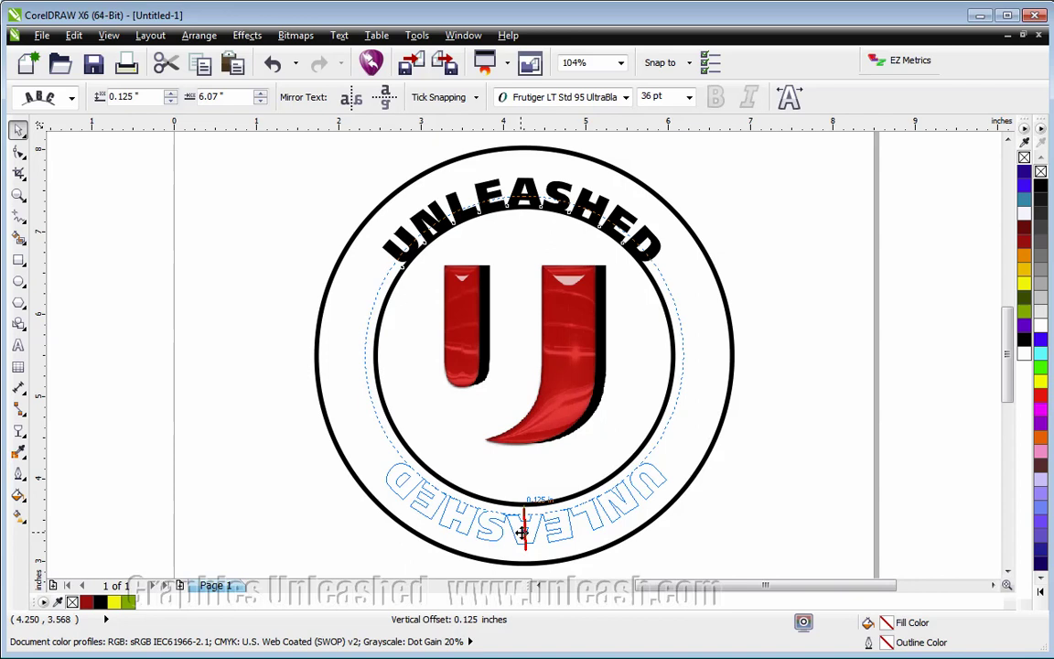
drag(522, 533, 523, 534)
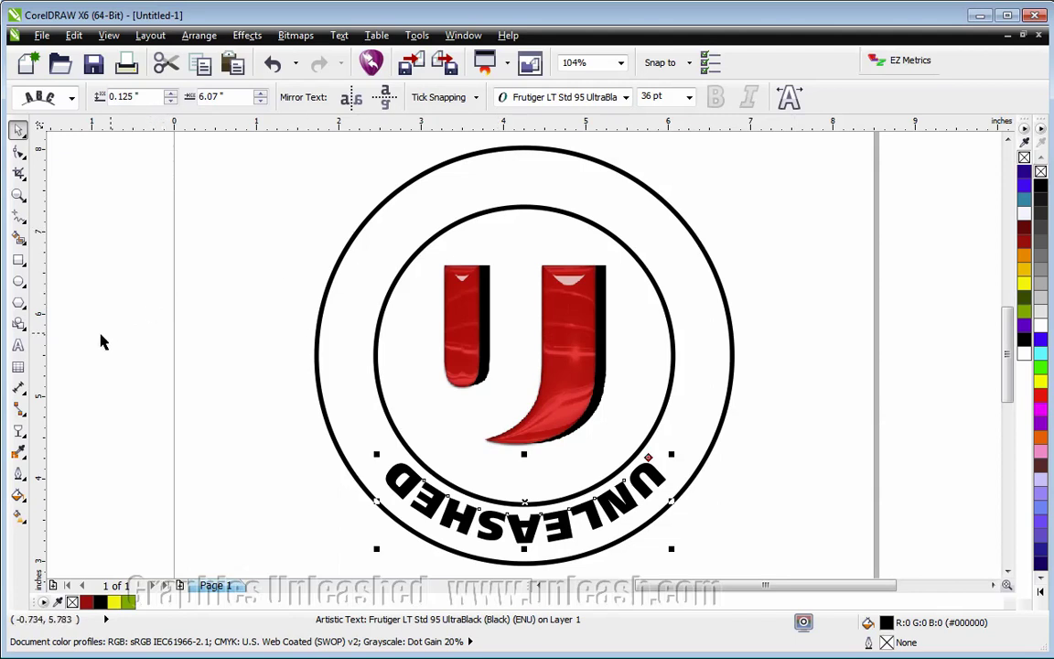
click(18, 345)
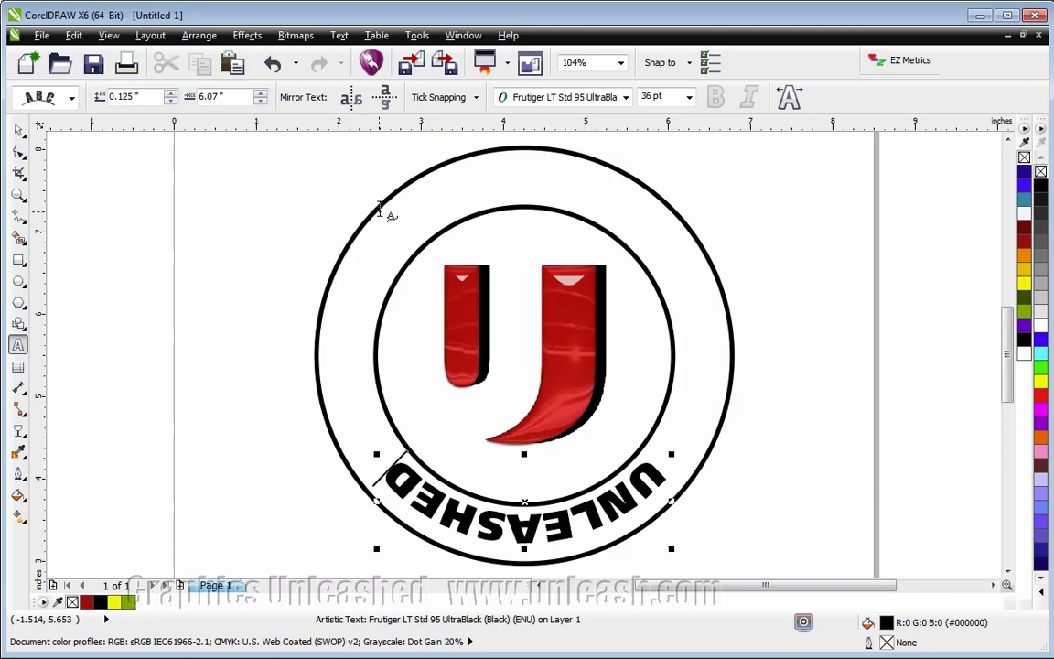
click(380, 213)
Step: Add GRAPHICS along the ring top in Frutiger LT Std 95 UltraBlack 36 pt, raised 0.125" off the path
click(524, 190)
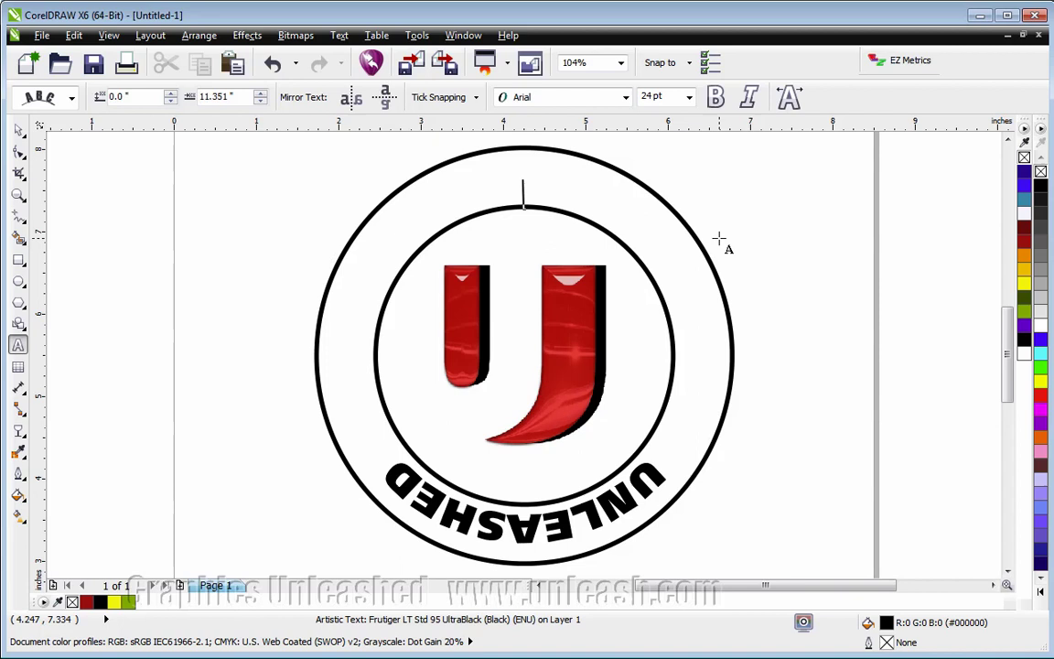
text(GRAPHIC)
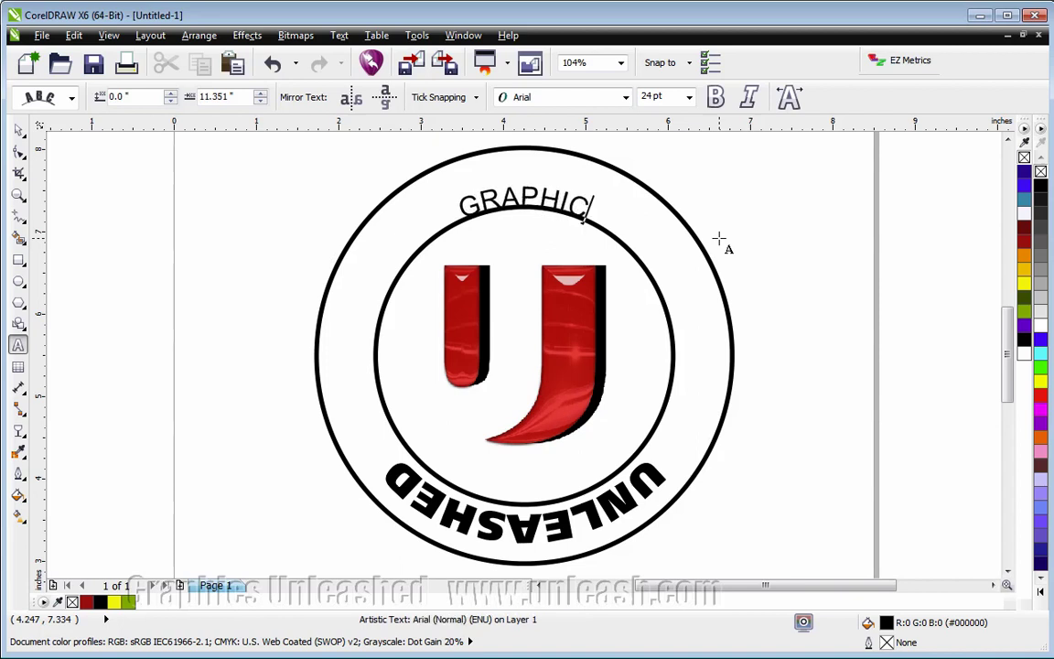
text(S)
key(ctrl+a)
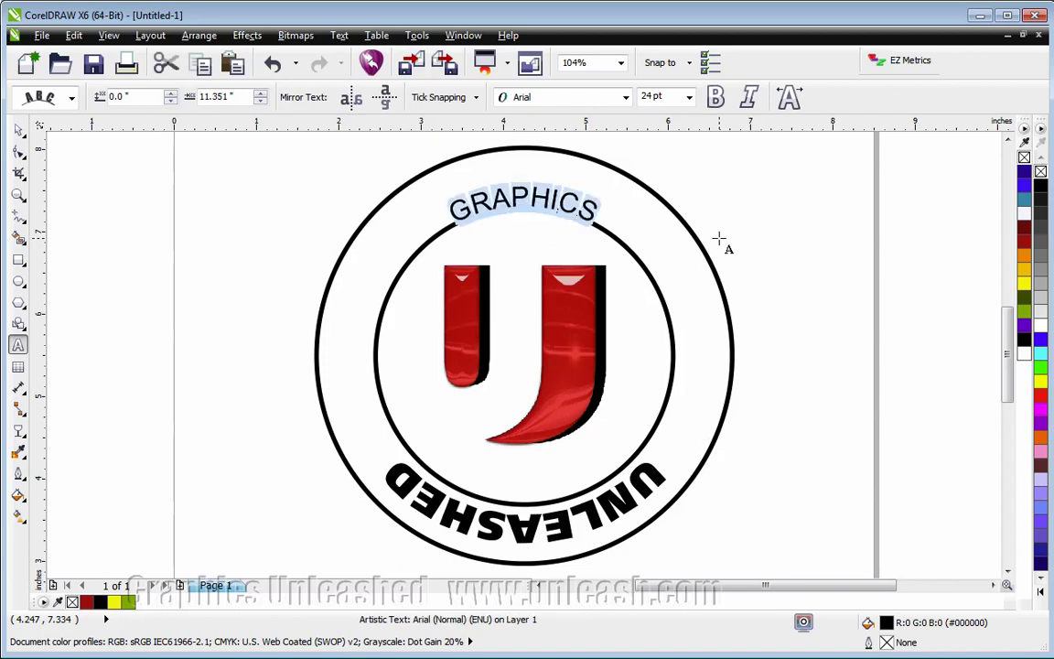
click(626, 97)
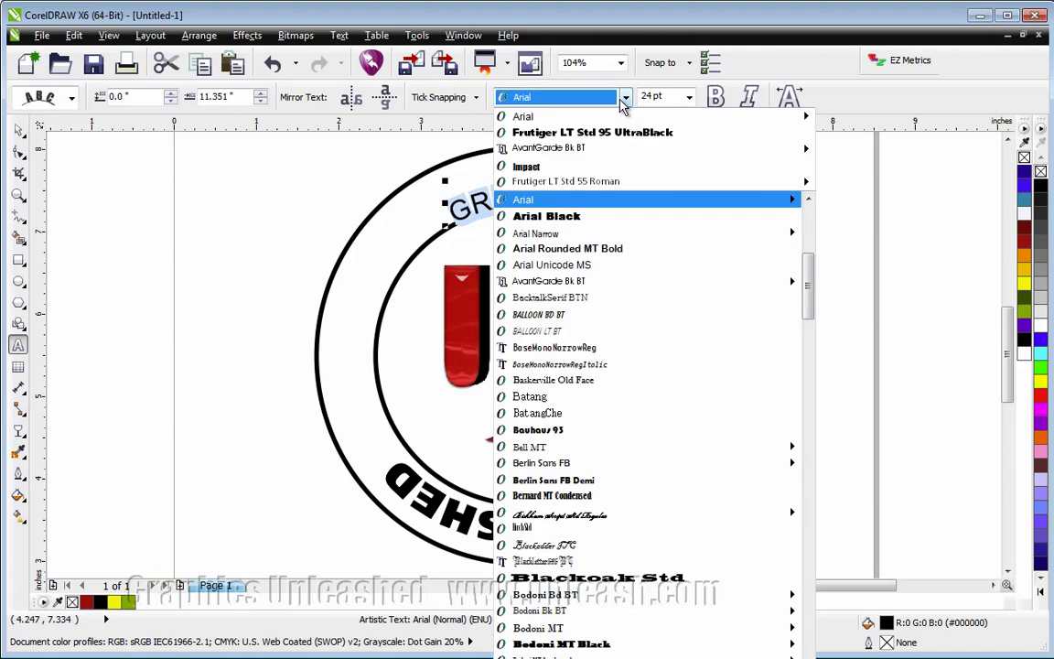
click(590, 131)
click(689, 97)
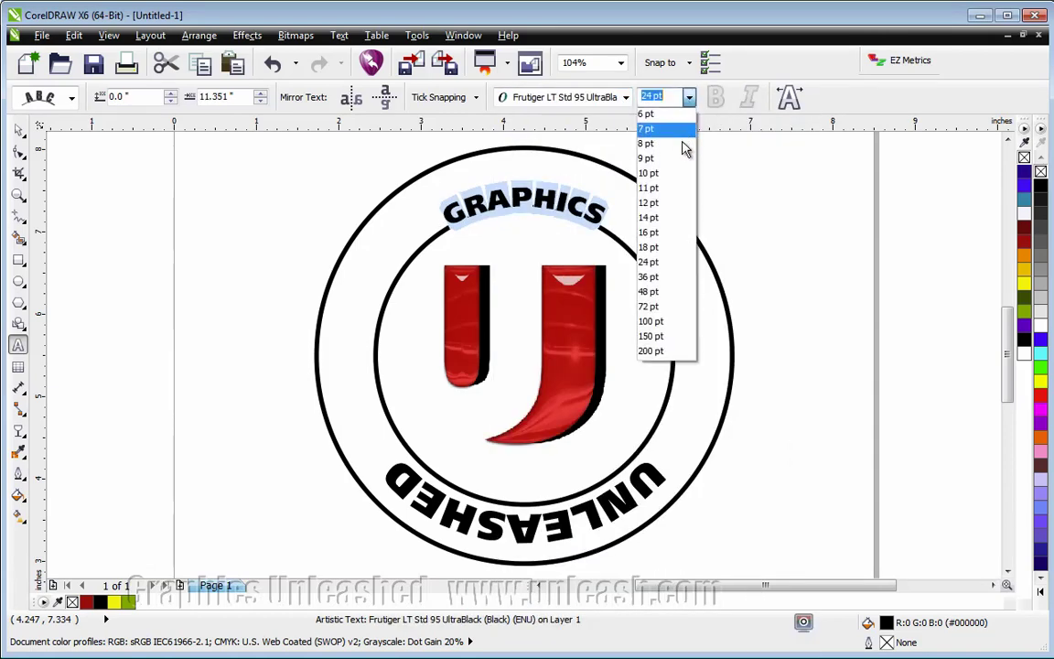
click(666, 277)
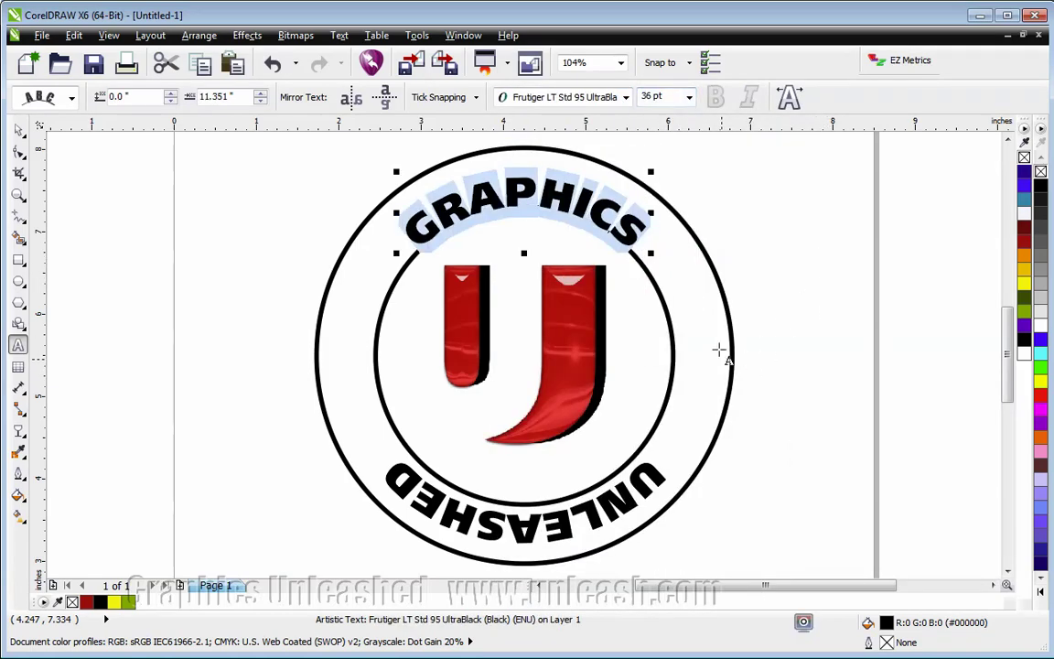
click(18, 129)
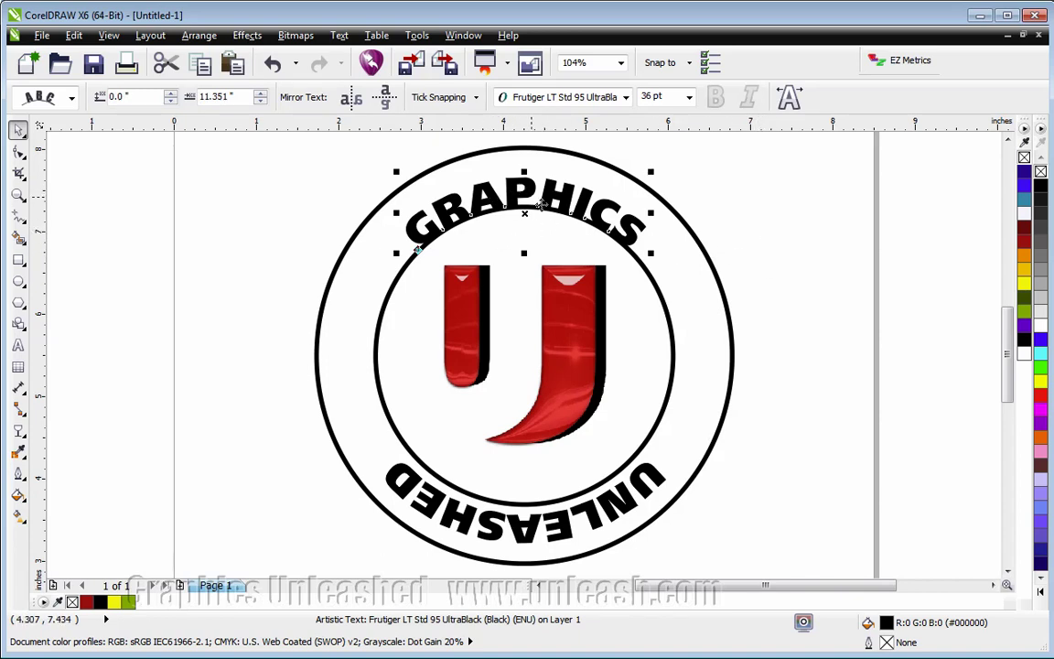
drag(524, 214, 524, 193)
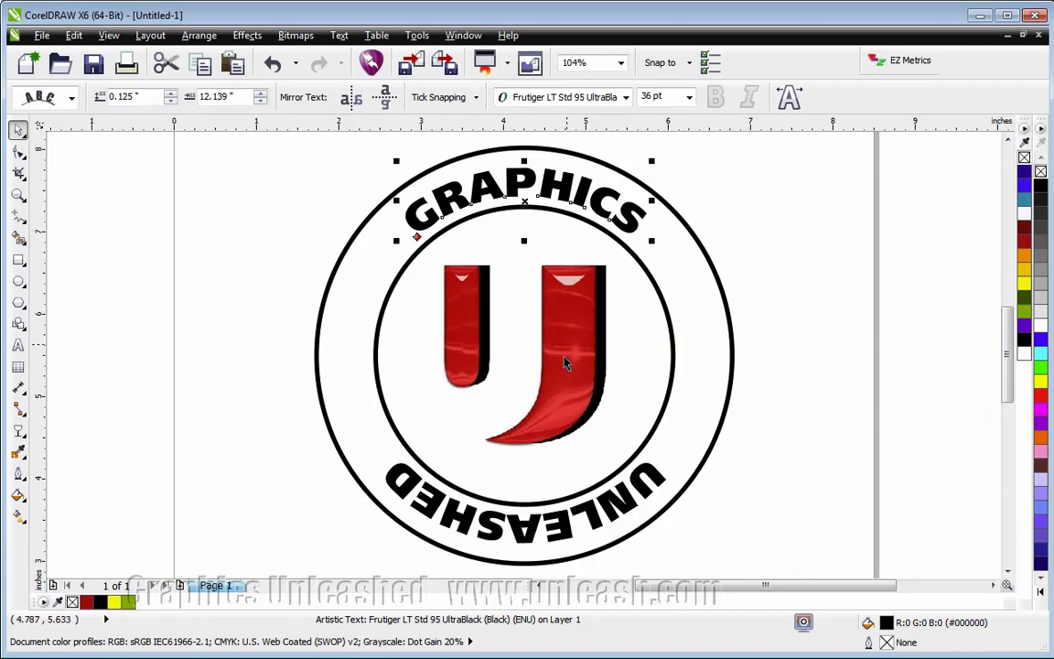
Step: Select the UNLEASHED path text and bring up its Text Orientation styles
click(476, 494)
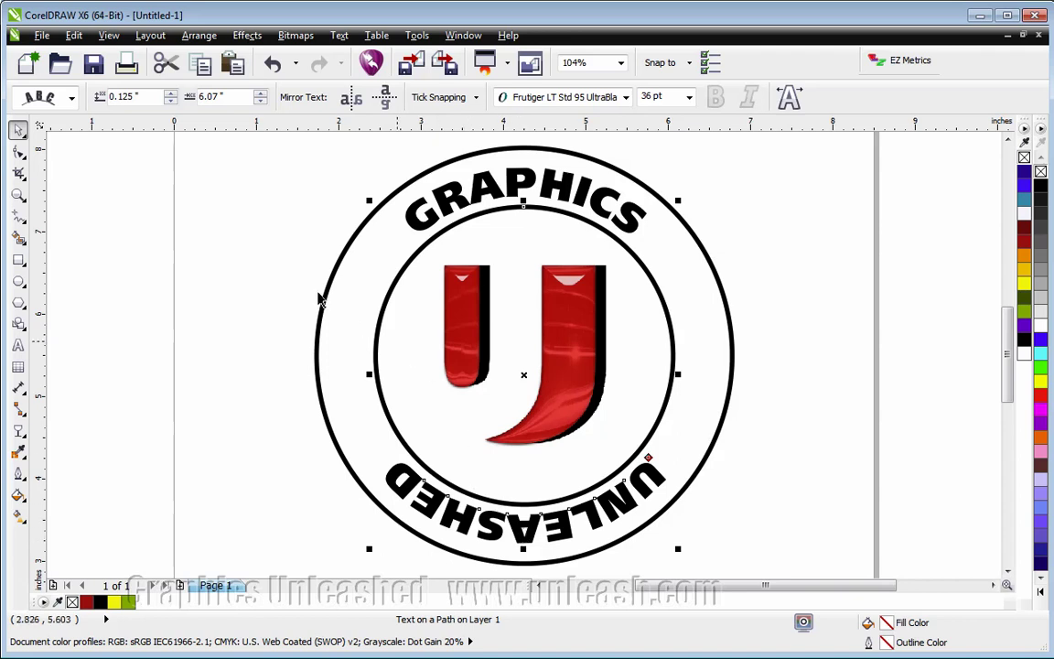
click(73, 99)
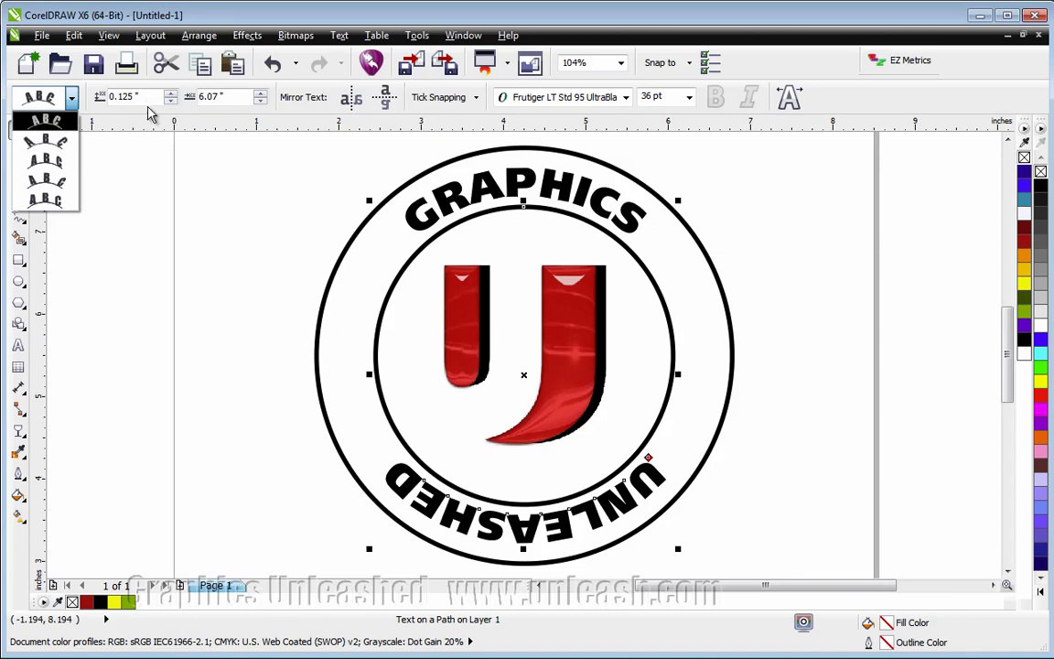
Step: Close the orientation styles and edit UNLEASHED's Distance from Path value
click(151, 103)
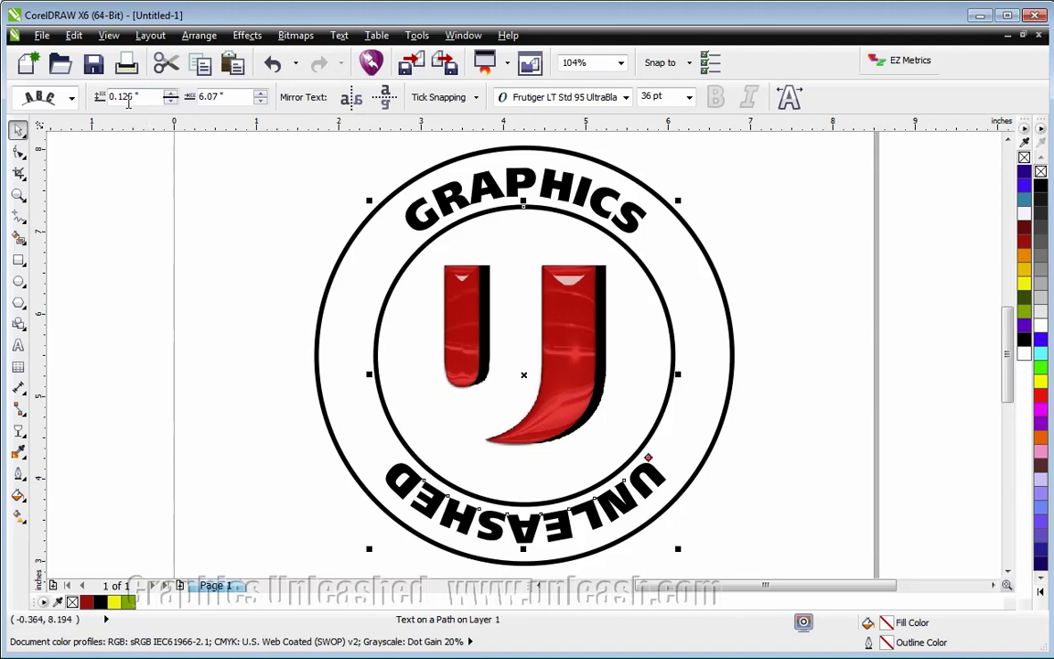
click(133, 98)
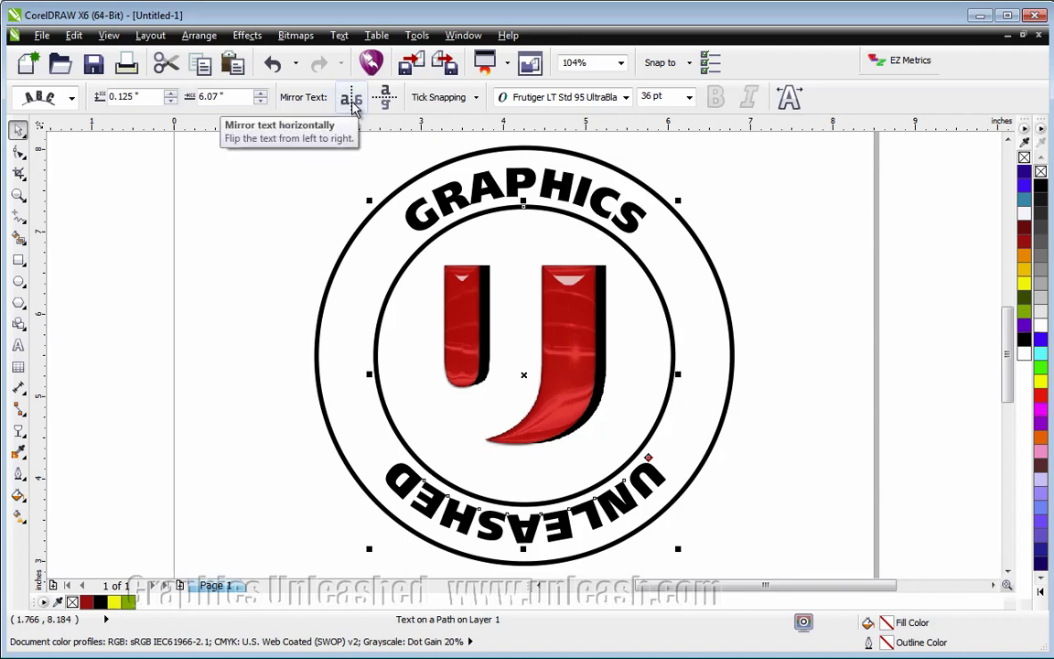
Step: Mirror UNLEASHED horizontally and vertically so it reads upright
click(351, 103)
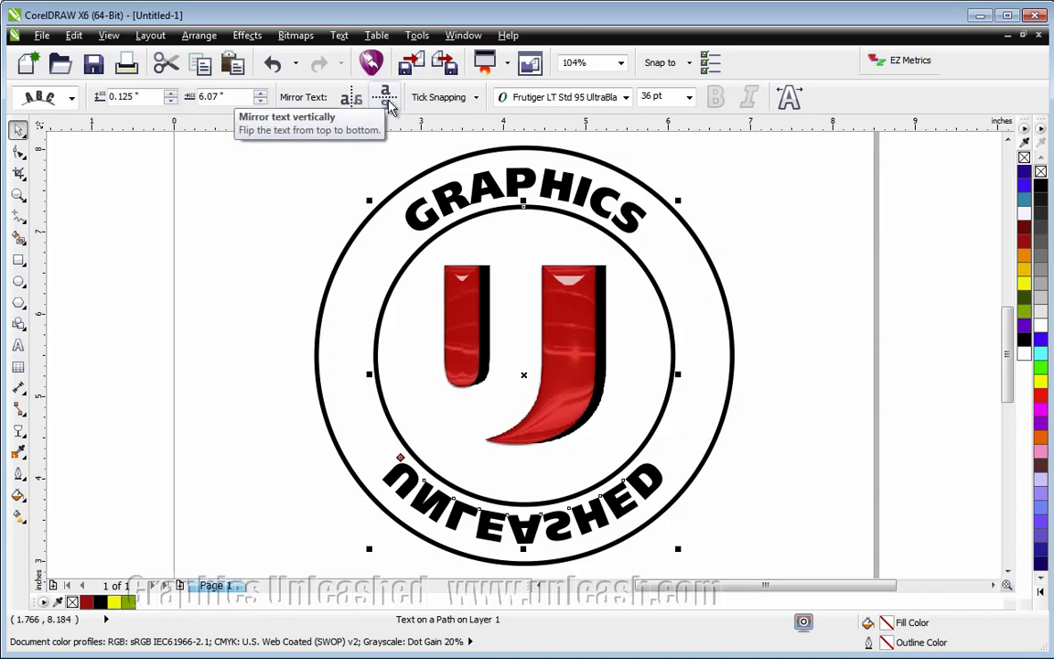
click(386, 99)
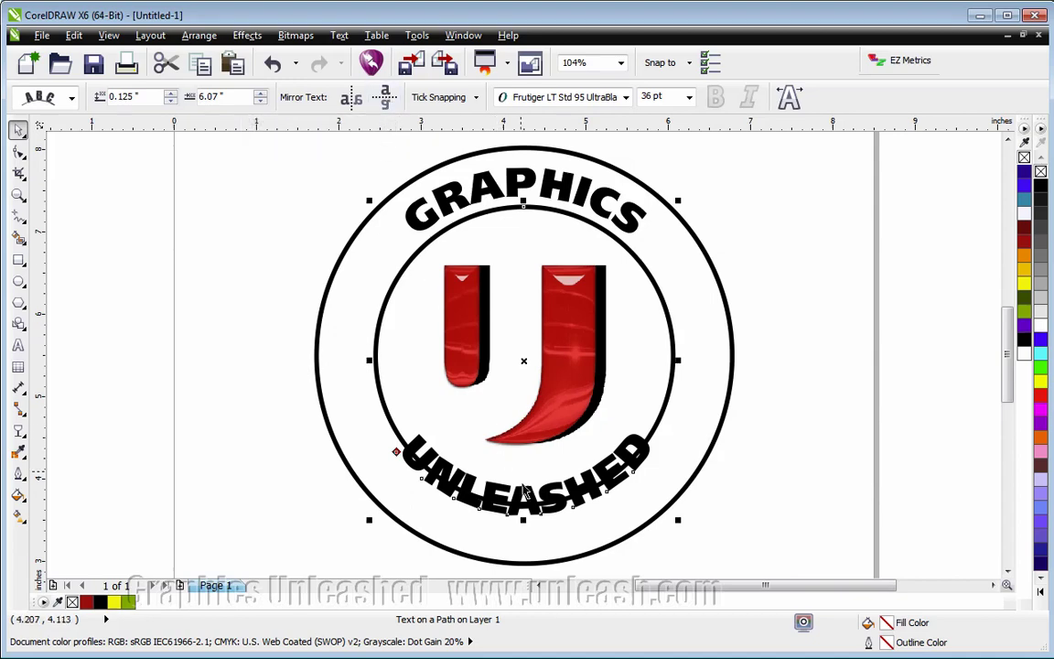
Step: Undo the group move and drag only the UNLEASHED text down to a 0.5" offset
drag(525, 492, 527, 517)
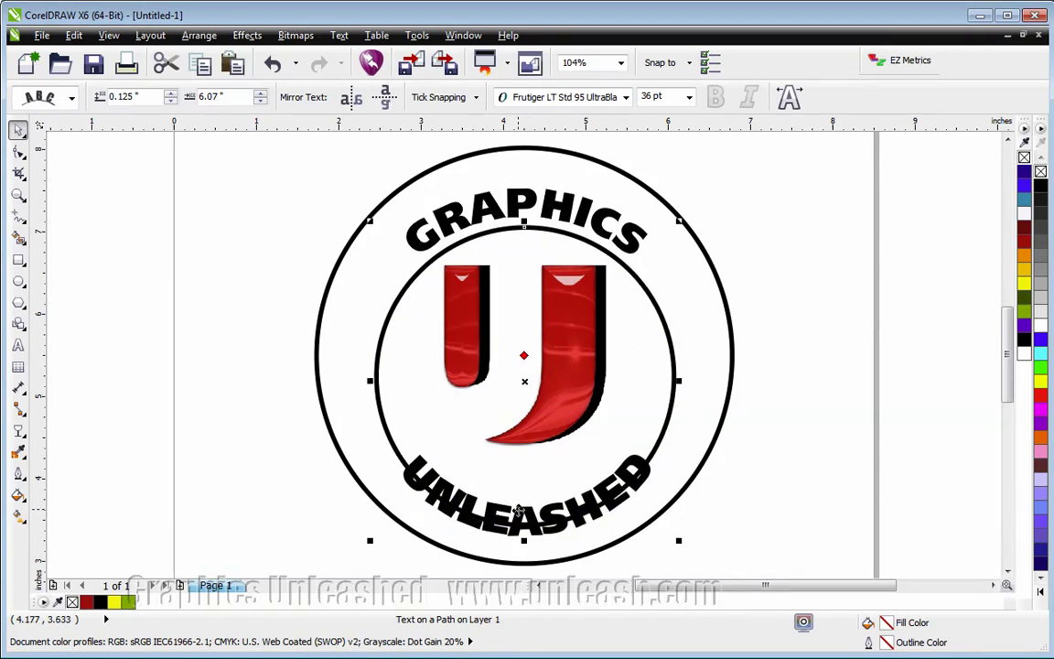
key(ctrl+z)
ctrl+click(523, 484)
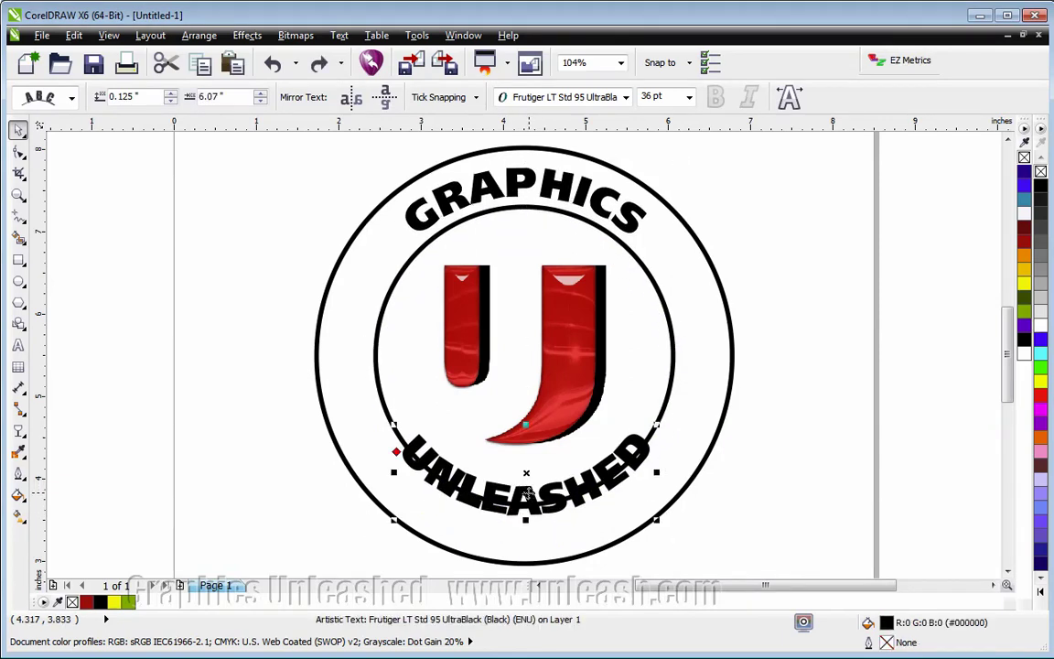
drag(526, 483, 525, 504)
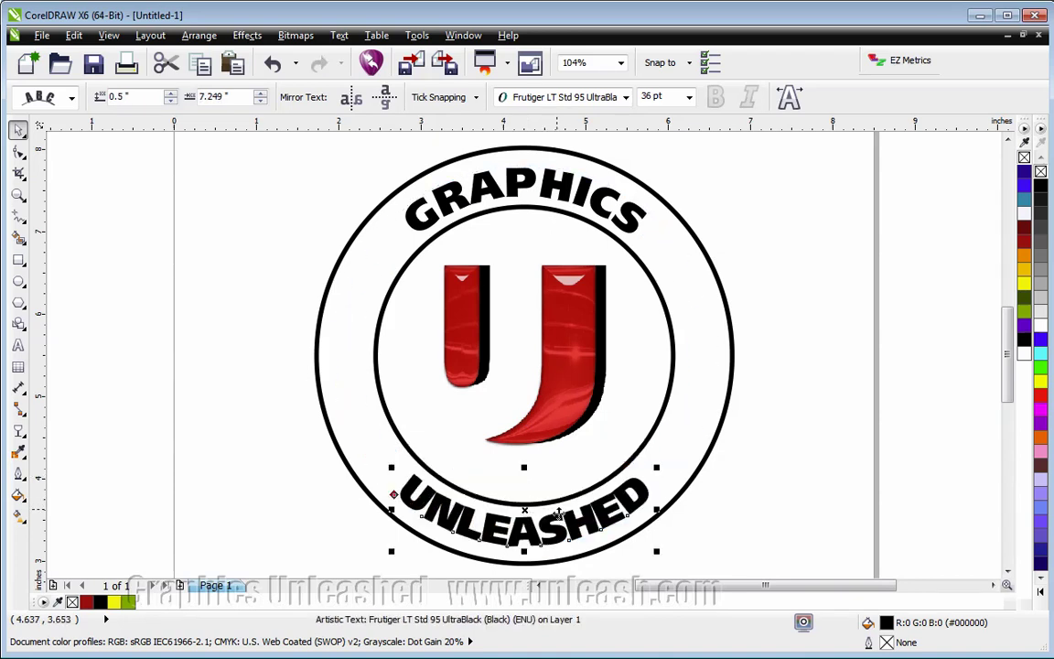
click(476, 99)
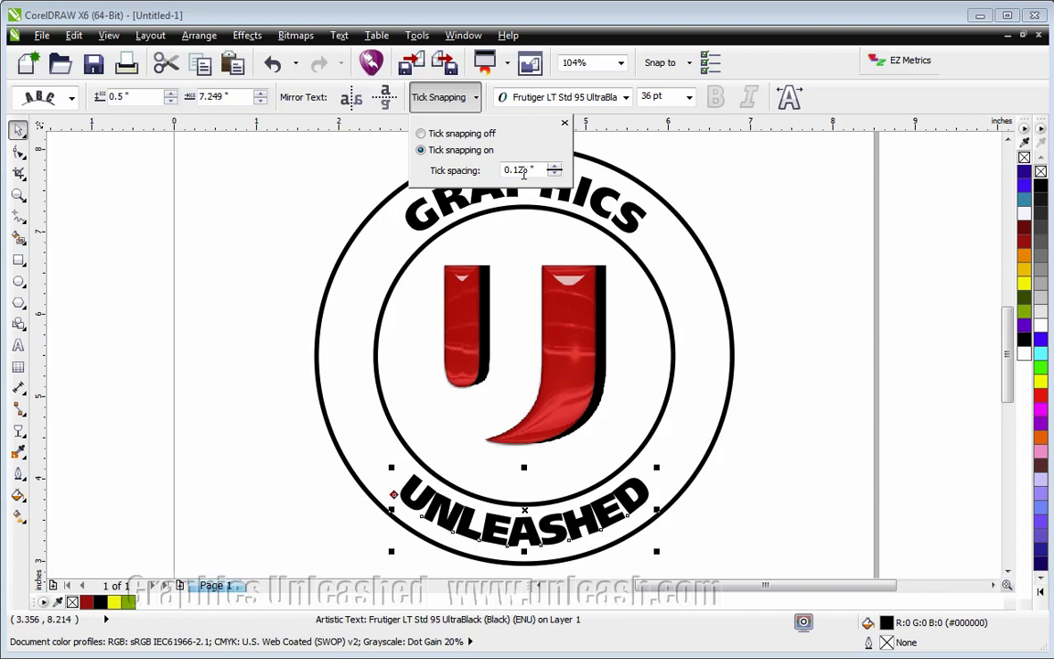
click(586, 23)
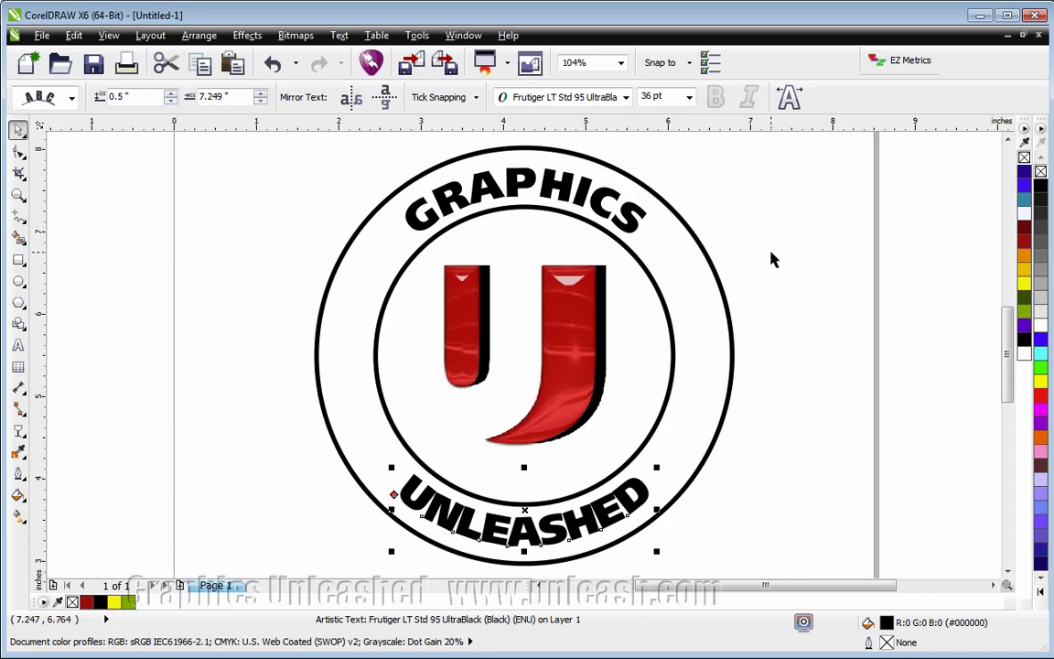
right_click(864, 99)
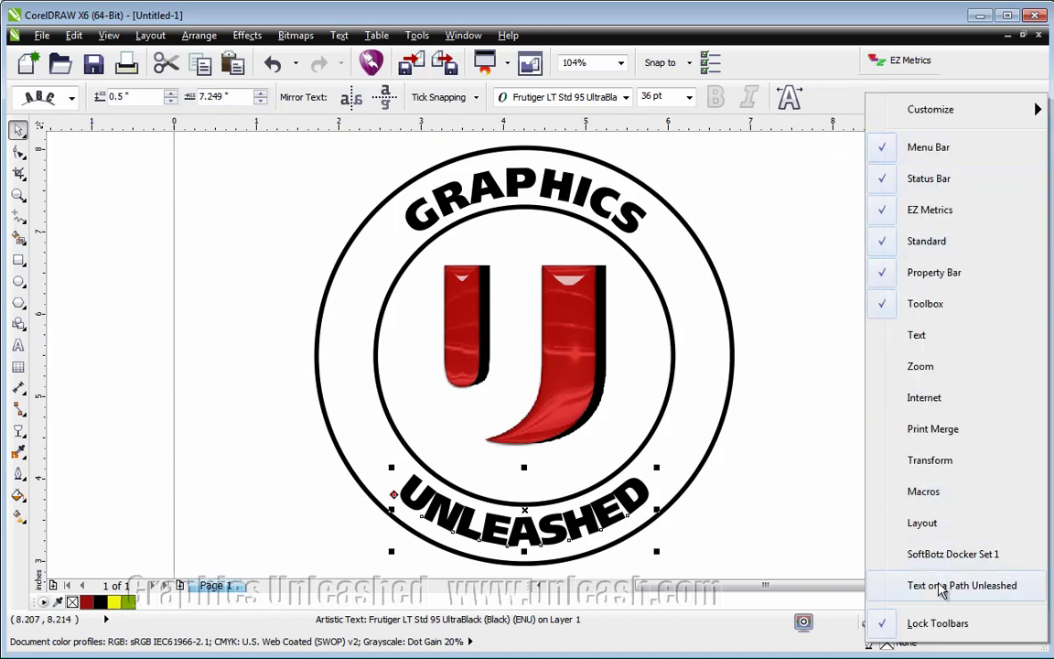
click(941, 586)
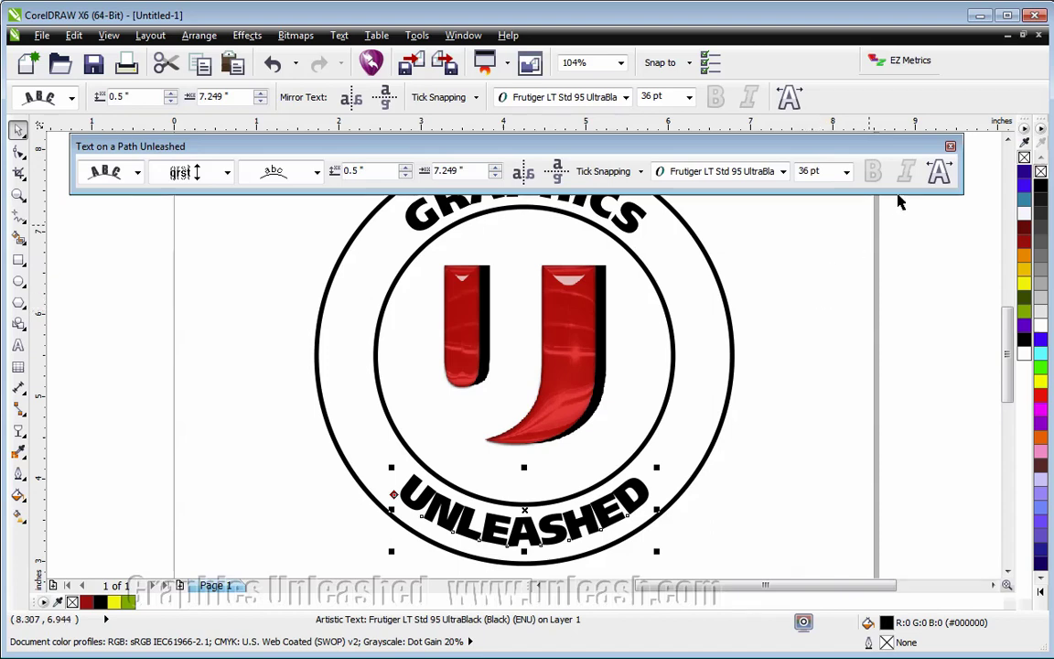
click(950, 147)
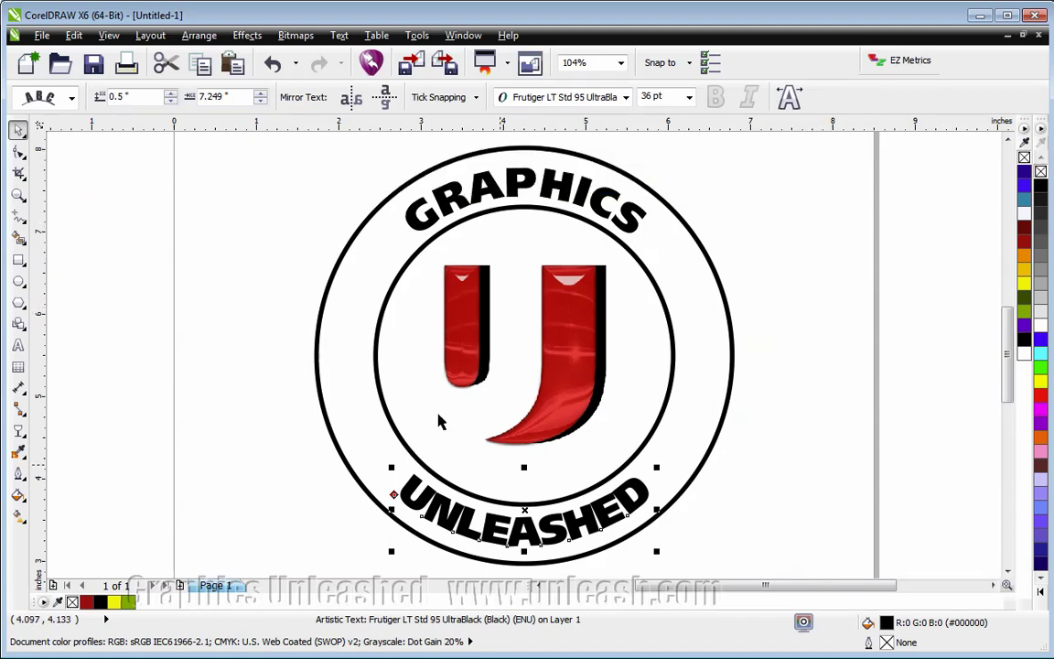